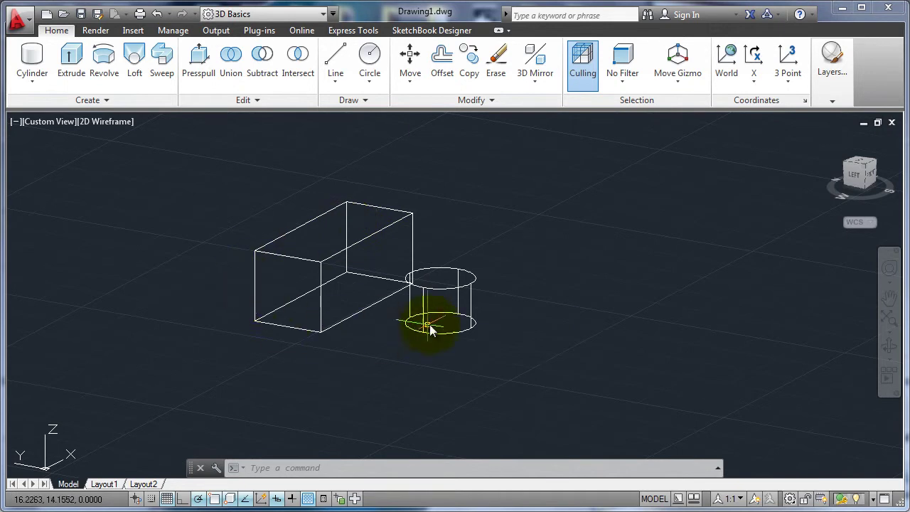
- Move the cylinder by its base centre so that it overlaps the box's lower front edge
left_click(36, 84)
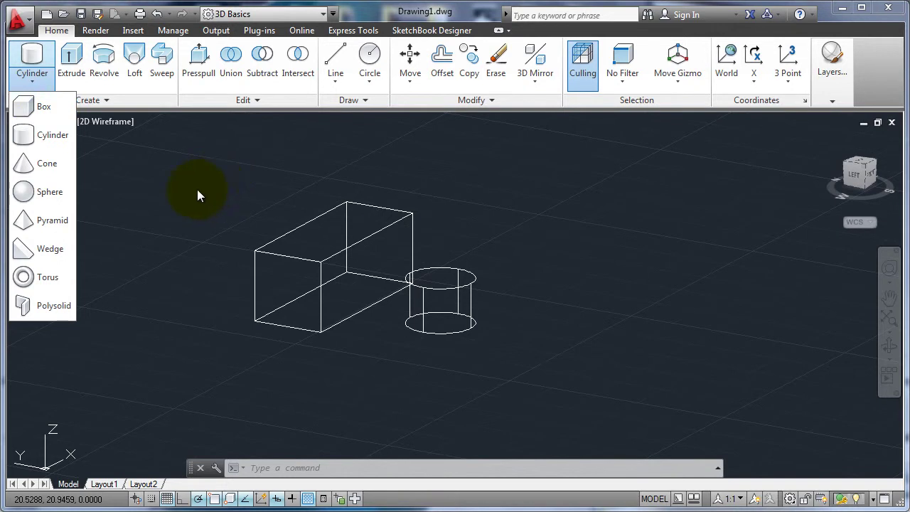
left_click(255, 211)
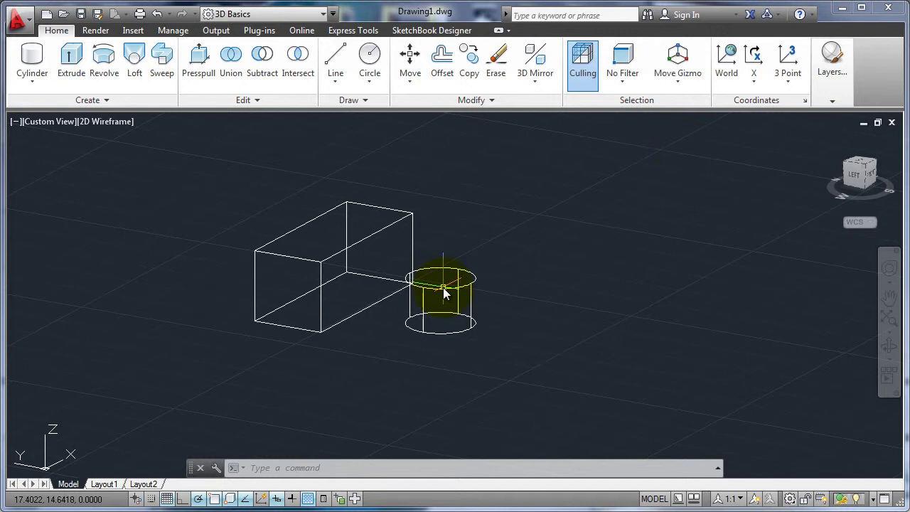
left_click(443, 290)
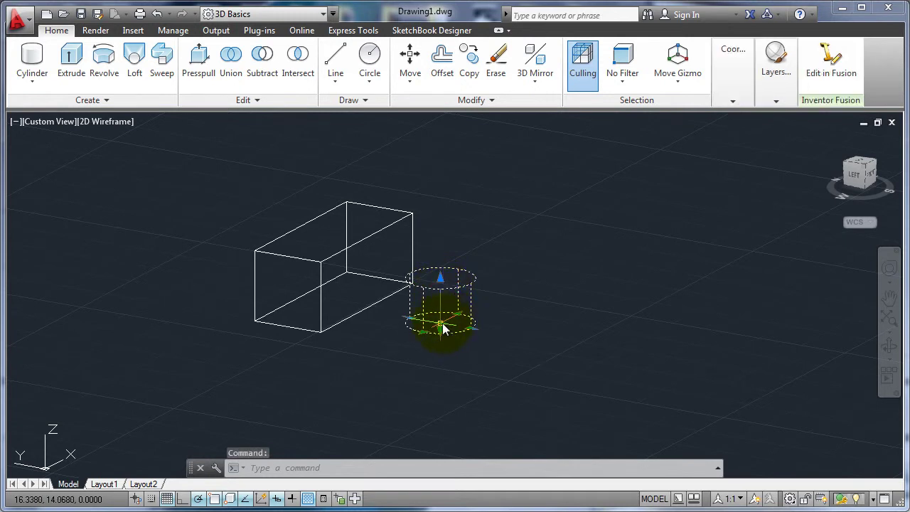
left_click(440, 323)
left_click(380, 315)
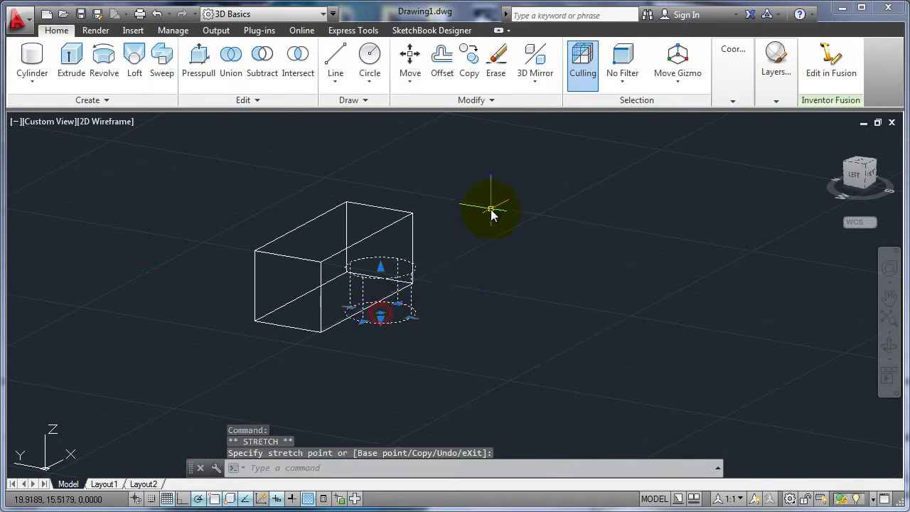
key("Escape")
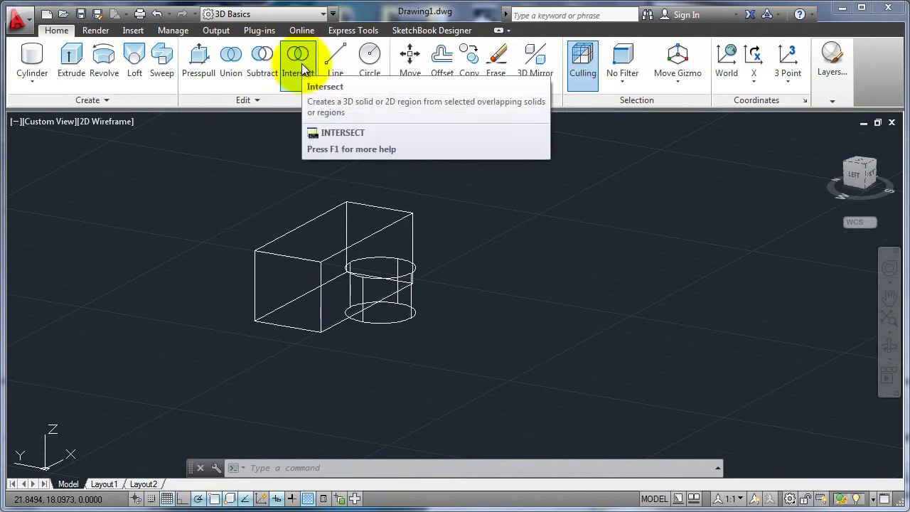
- Subtract the overlapping cylinder from the box
left_click(262, 57)
left_click(330, 258)
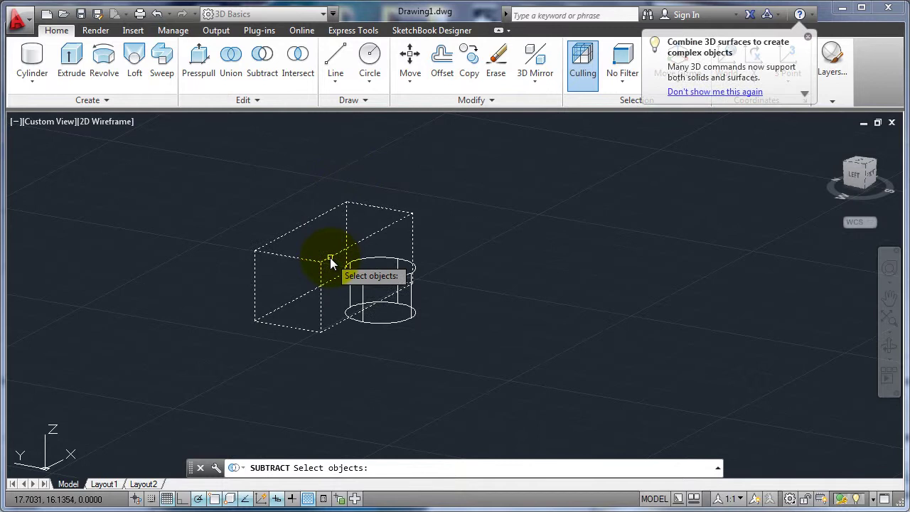
key("Return")
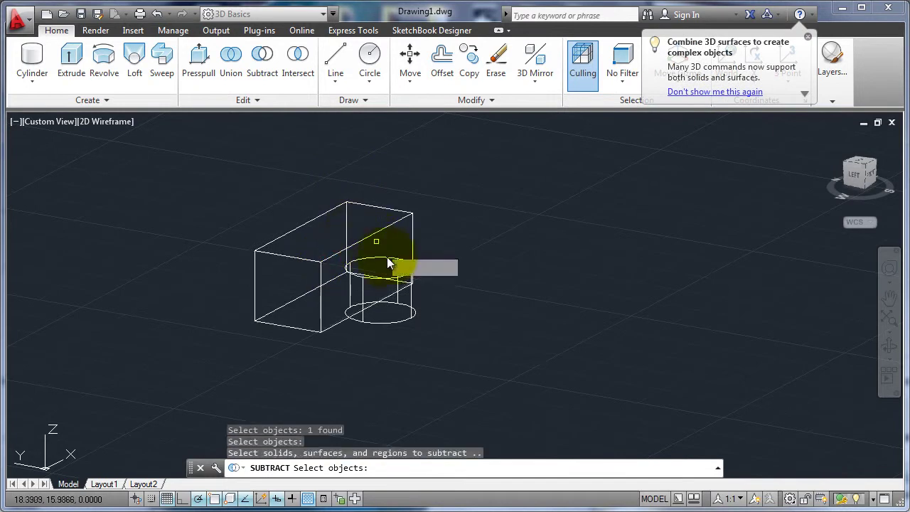
left_click(410, 295)
key("Return")
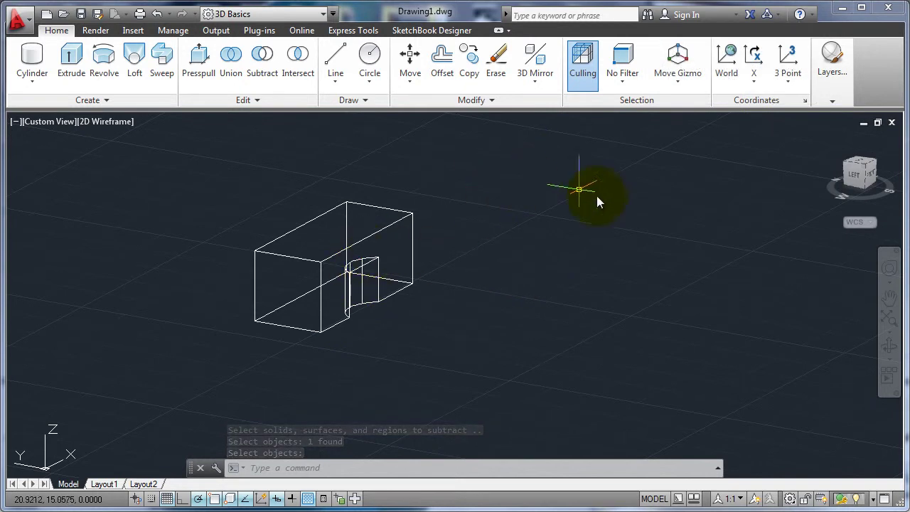
mouse_move(860, 178)
left_mouse_down()
mouse_move(822, 175)
mouse_move(814, 165)
mouse_move(820, 175)
left_mouse_up()
left_click(452, 251)
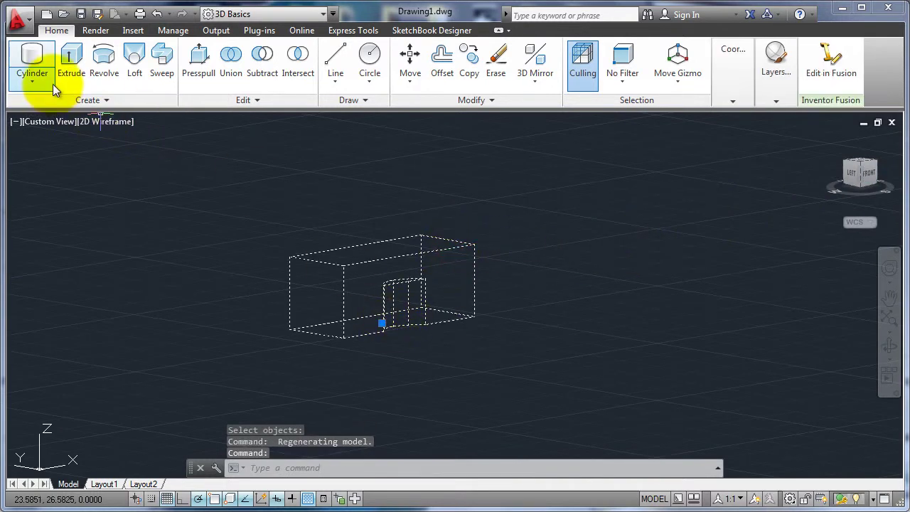
key("Escape")
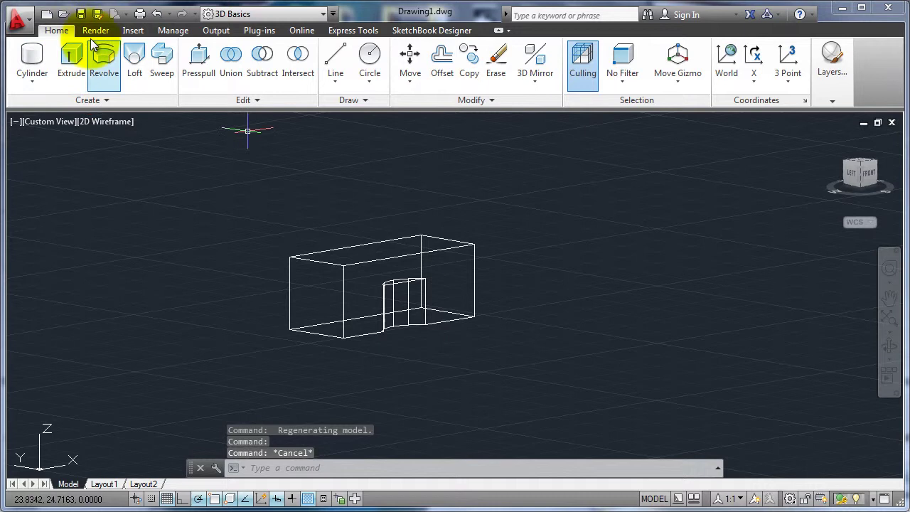
- Draw a wide, low cylinder on the ground plane beside the notched box, clear of its near end
left_click(31, 56)
left_click(575, 304)
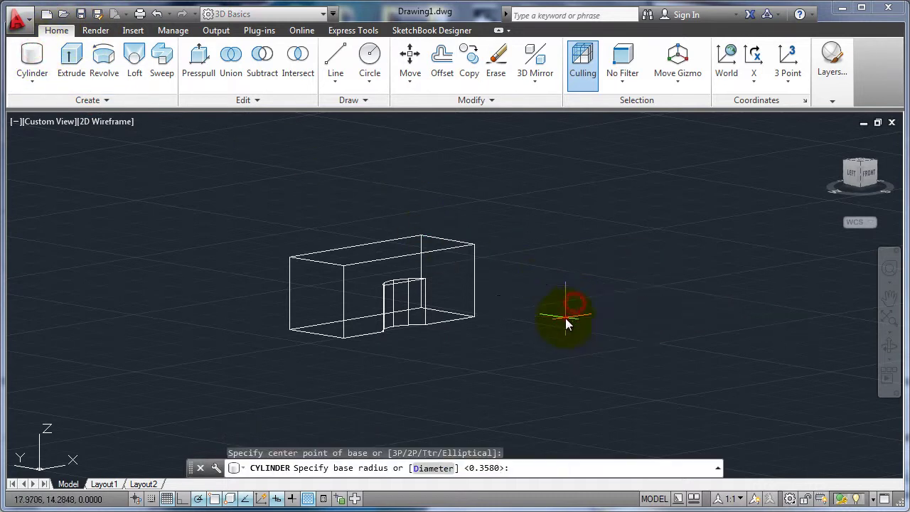
left_click(566, 317)
left_click(581, 260)
- Stretch the new cylinder's top upward and reduce its base radius to make it taller and narrower
left_click(582, 260)
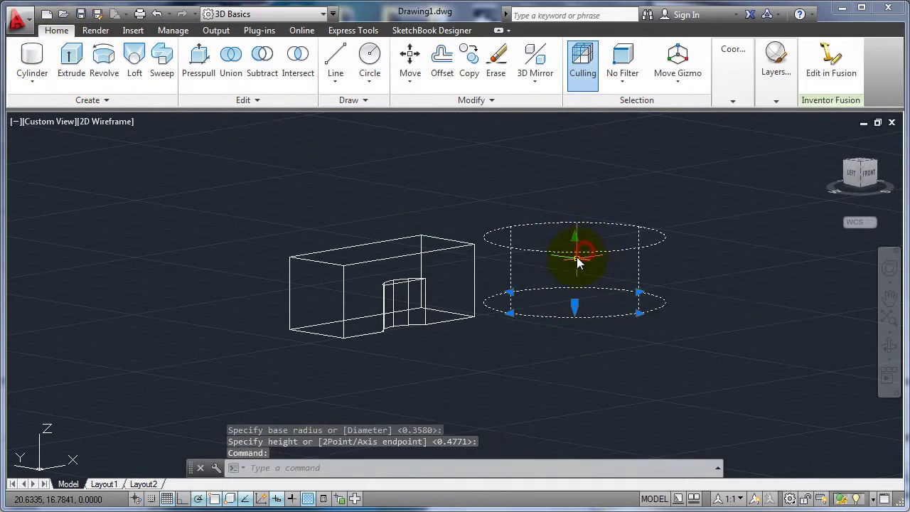
left_click(576, 240)
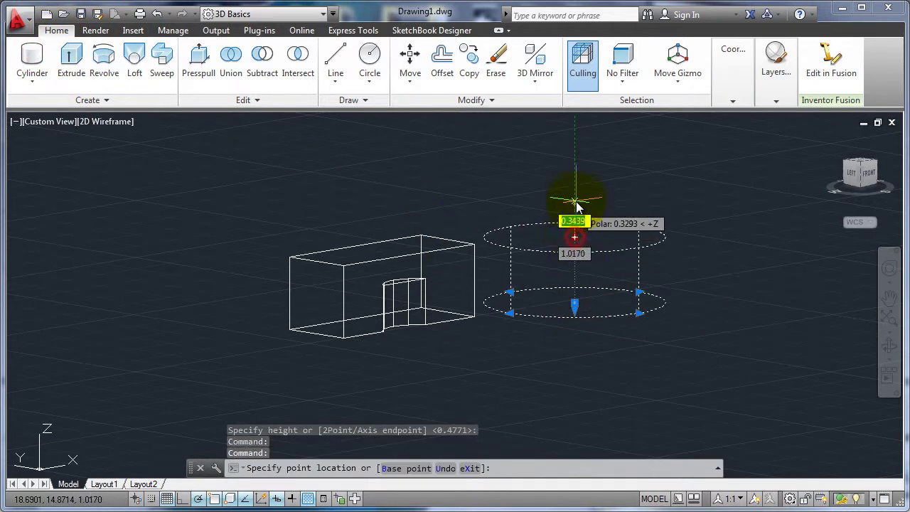
left_click(626, 291)
left_click(603, 299)
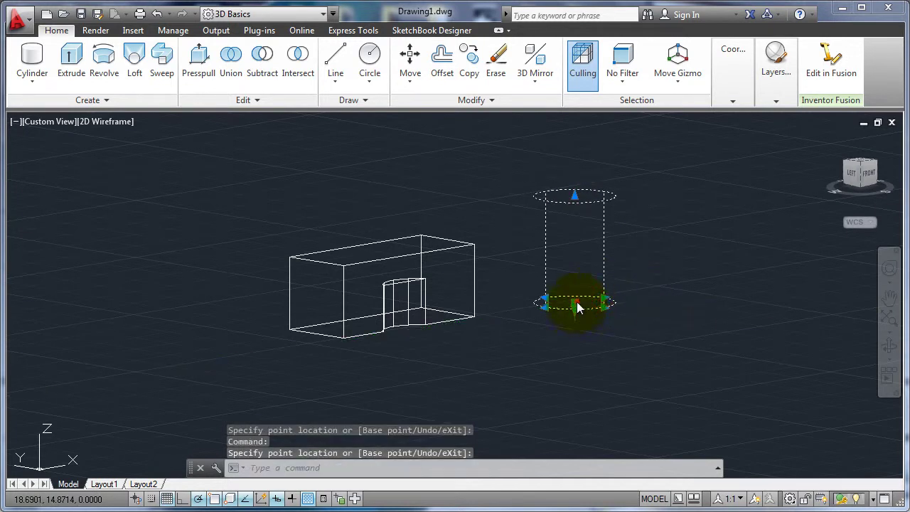
- Move the cylinder farther from the box and extend its base downward by about 0.34
left_click(580, 307)
left_click(655, 286)
left_click(657, 294)
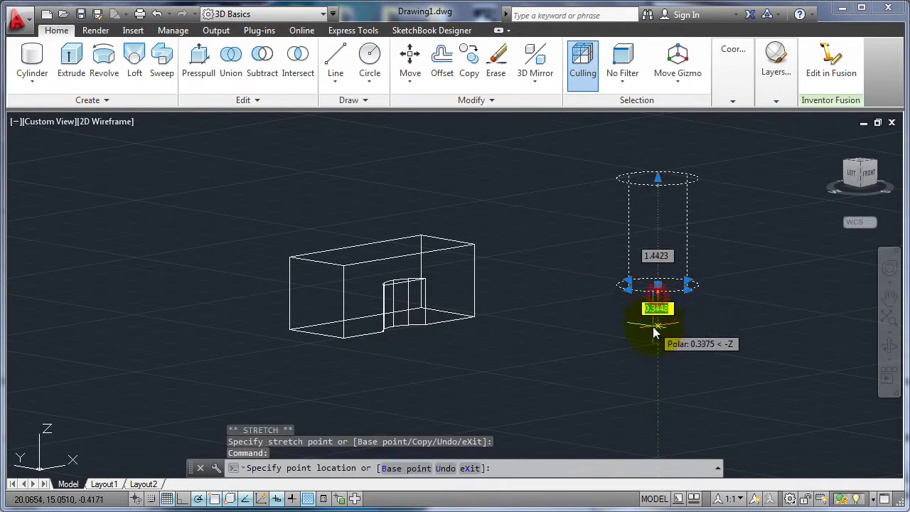
left_click(654, 328)
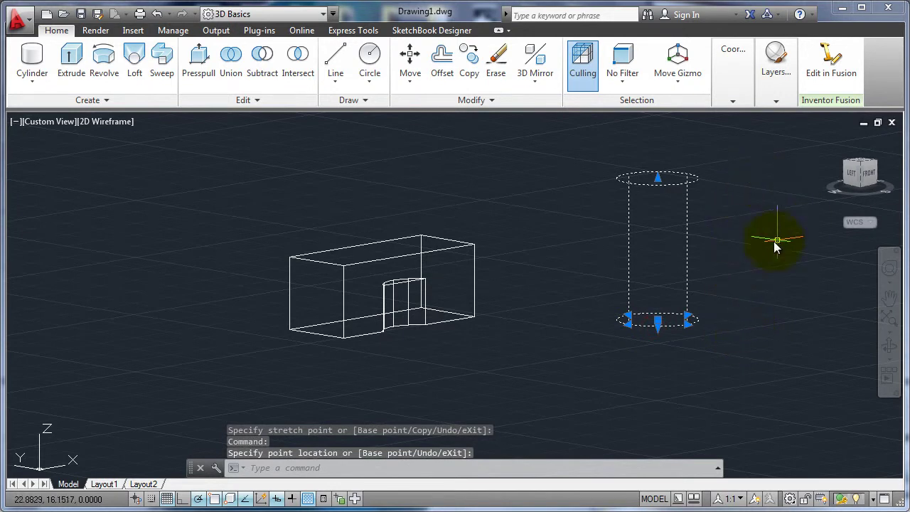
key("Escape")
left_click(628, 212)
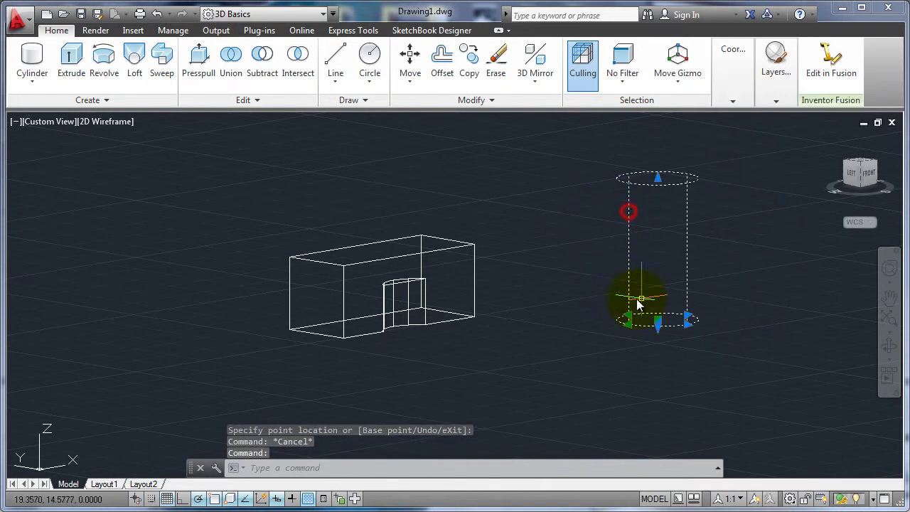
key("Escape")
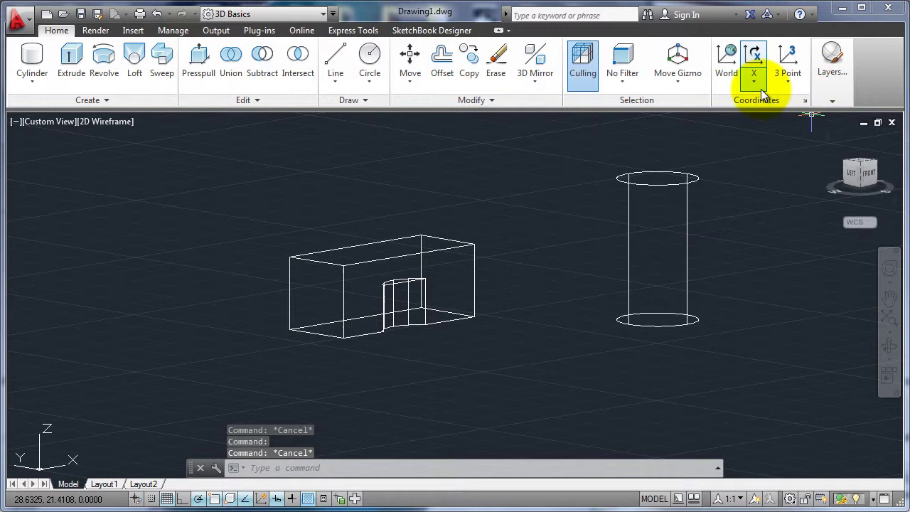
- Change the viewport's visual style to Wireframe
left_click(833, 78)
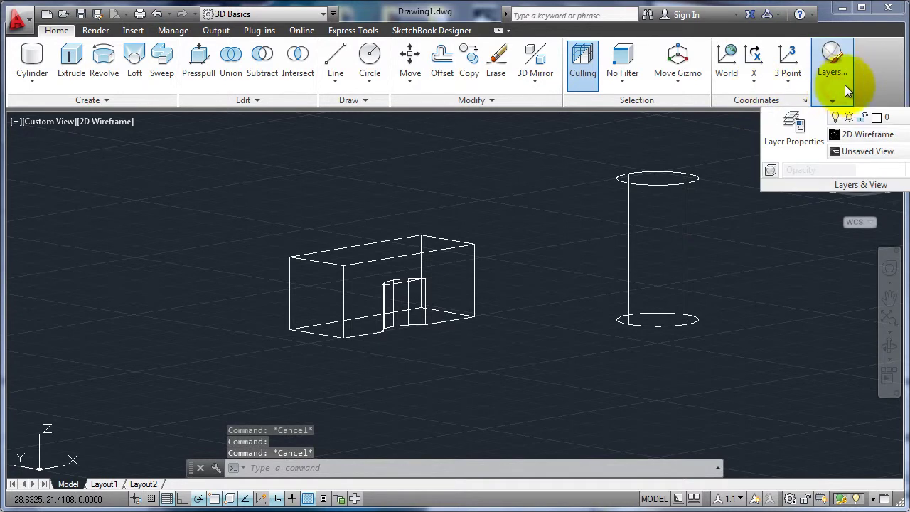
left_click(873, 134)
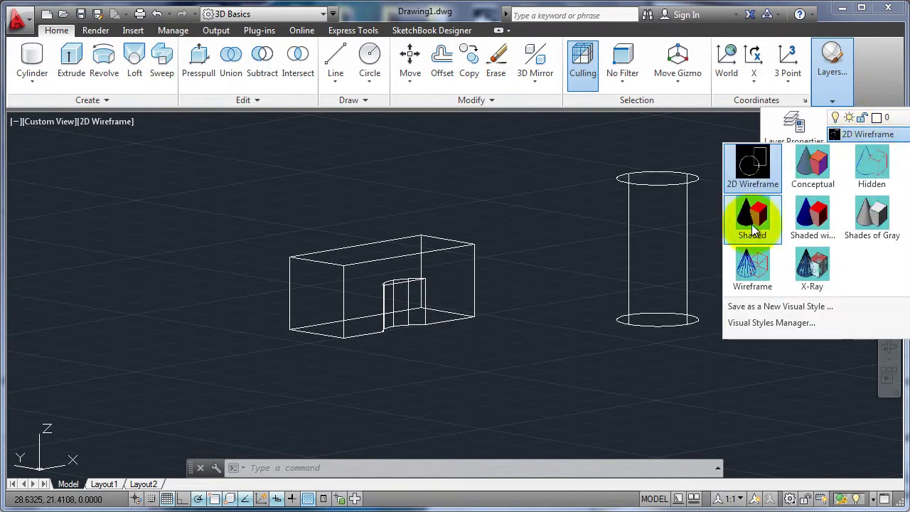
left_click(754, 279)
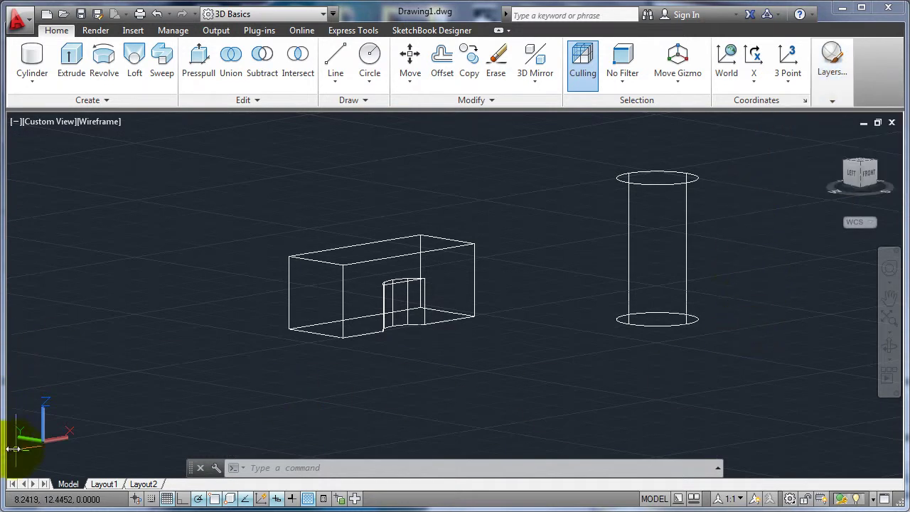
left_click_drag(24, 416, 64, 452)
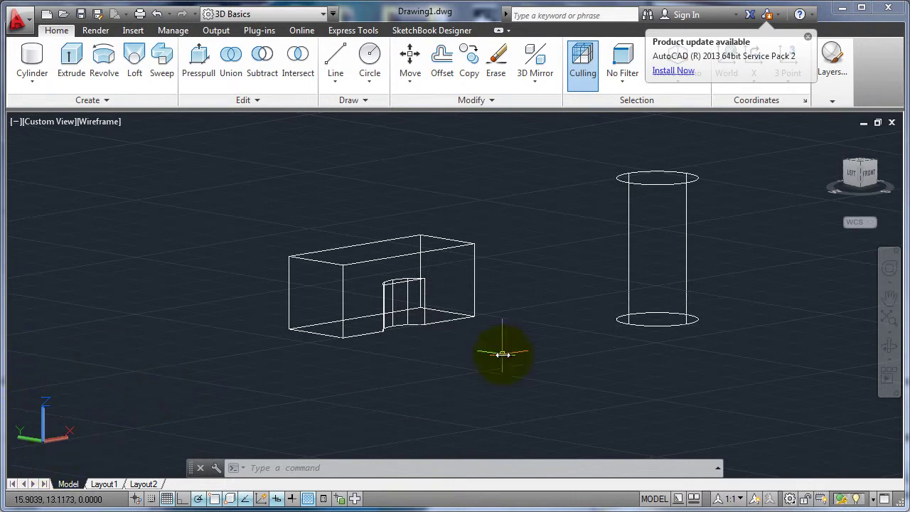
- Move the upright cylinder closer to the box along the X axis and then along the Y axis, using the Move gizmo
left_click(630, 295)
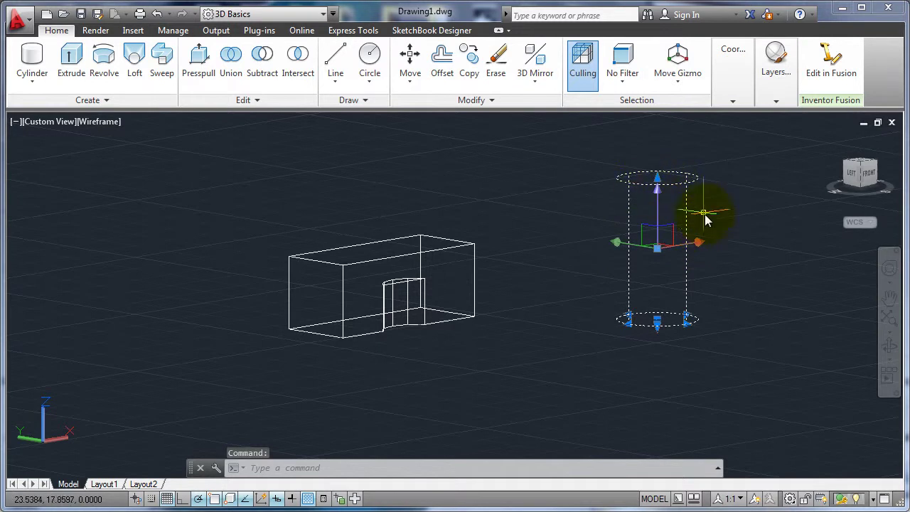
left_click(684, 247)
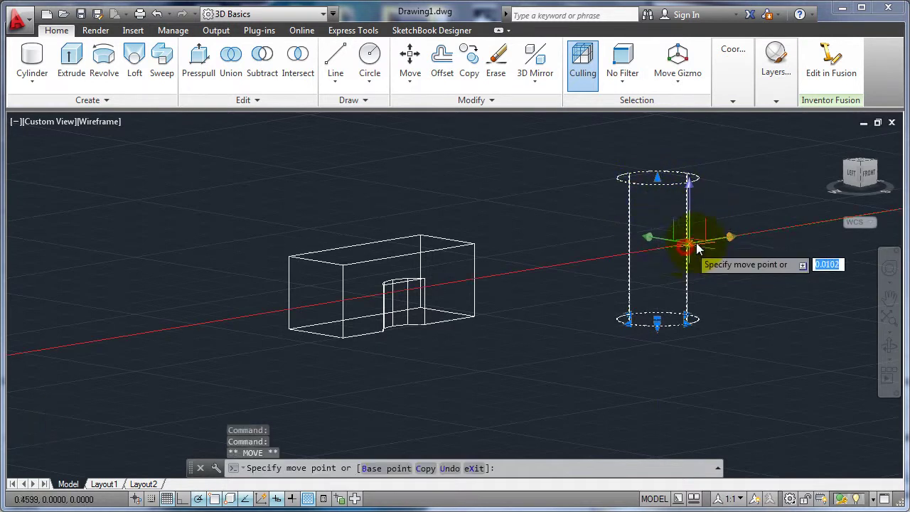
left_click(596, 256)
left_click(576, 256)
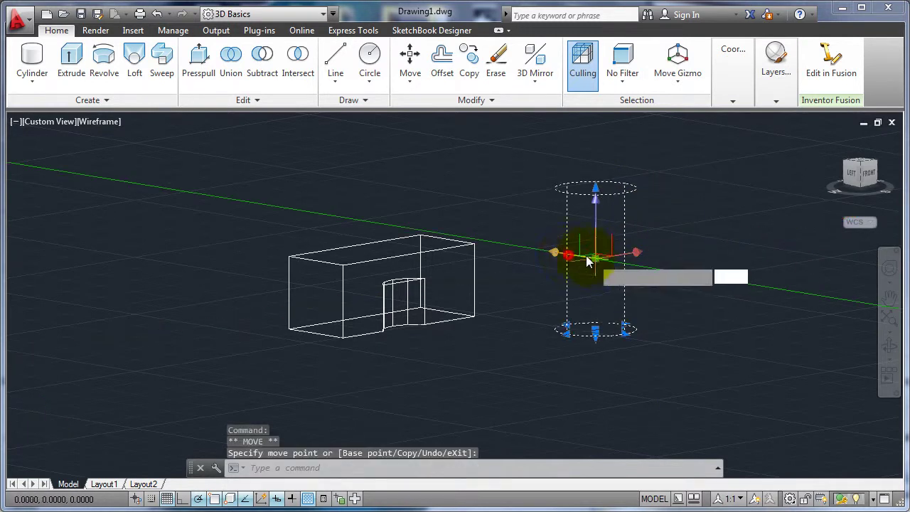
left_click(547, 249)
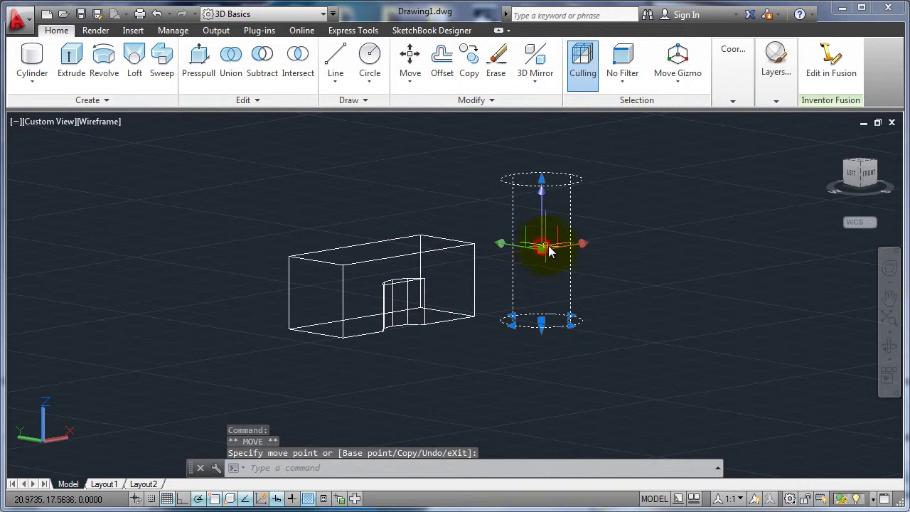
- Rotate the cylinder 270 degrees about the Y axis and 270 degrees about the Z axis with the Rotate gizmo
left_click(683, 83)
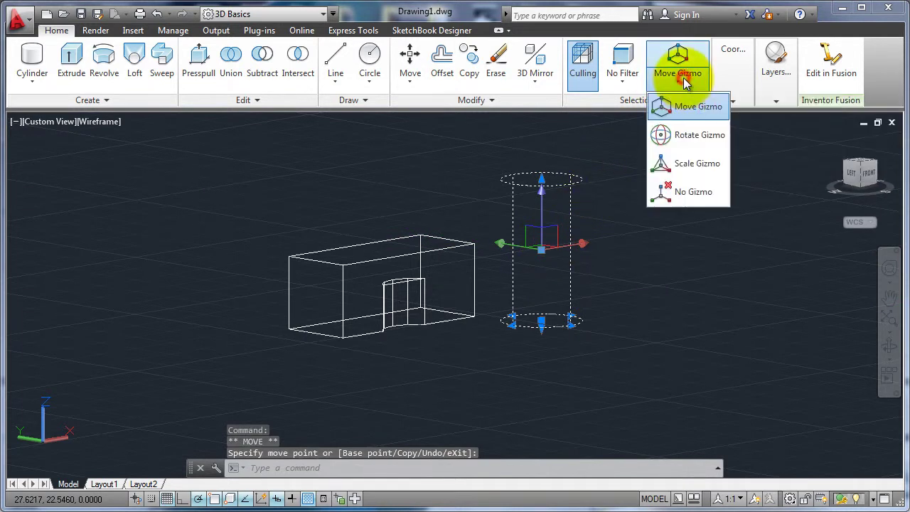
left_click(683, 136)
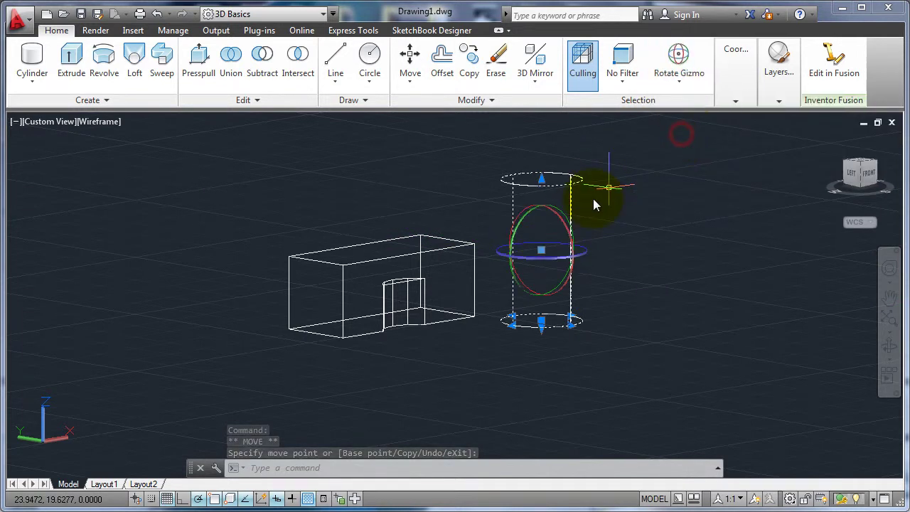
left_click(525, 217)
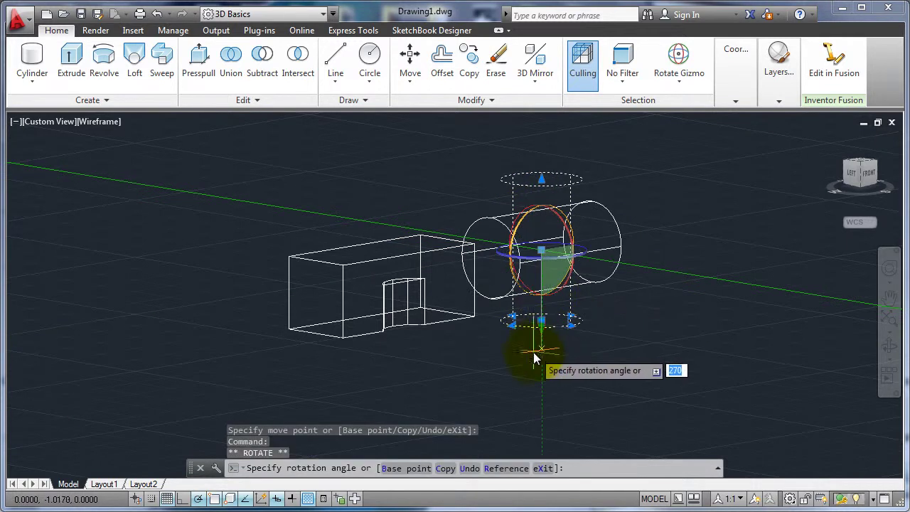
left_click(540, 369)
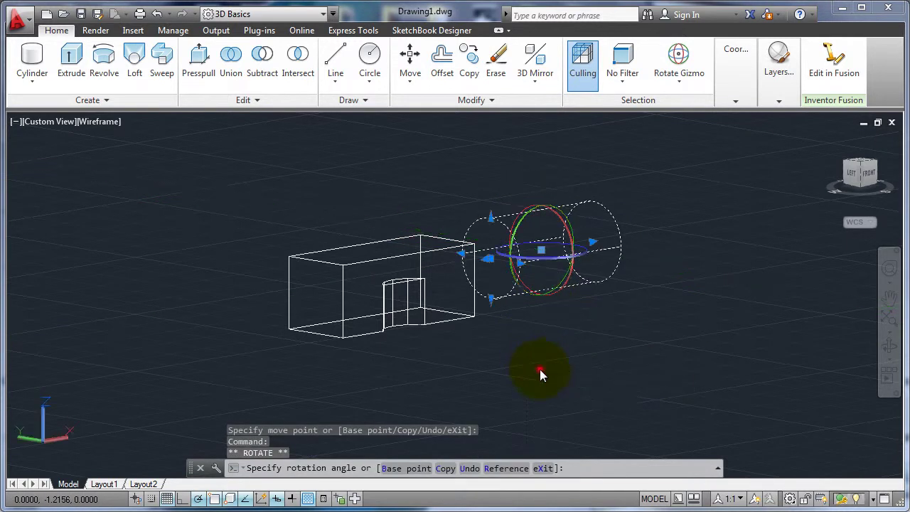
left_click(558, 264)
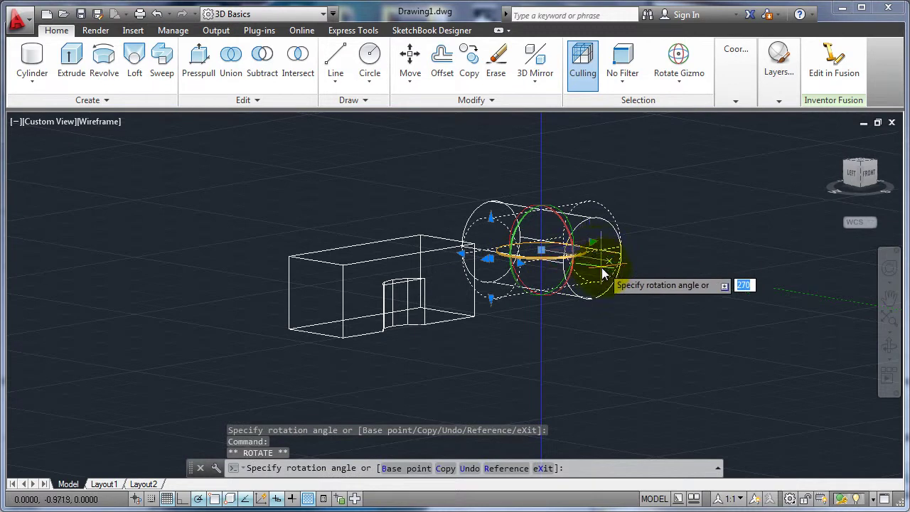
left_click(615, 264)
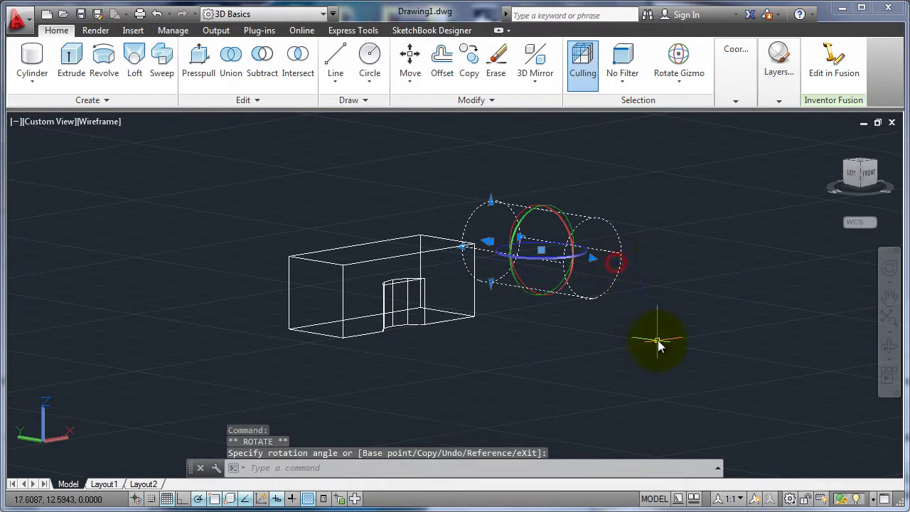
middle_click_drag(654, 308, 661, 304)
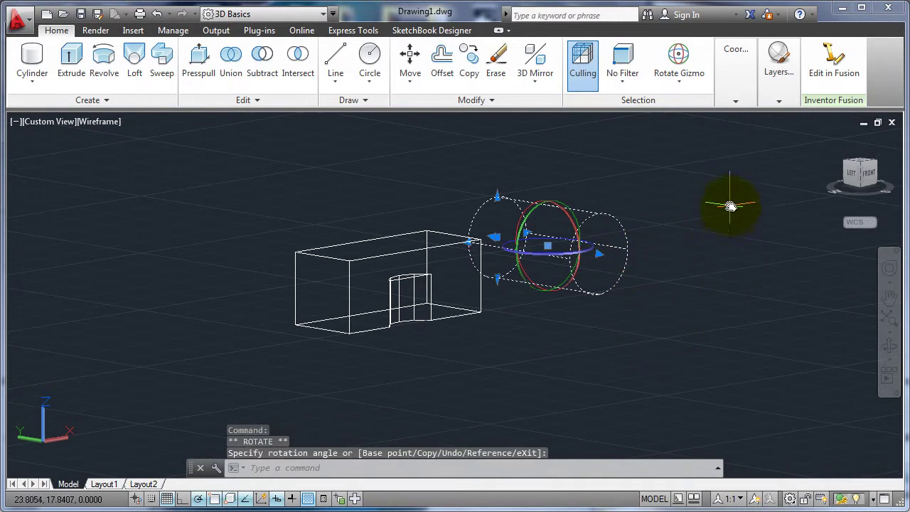
key("Escape")
- Change the viewport's visual style from Wireframe to Conceptual
left_click(837, 81)
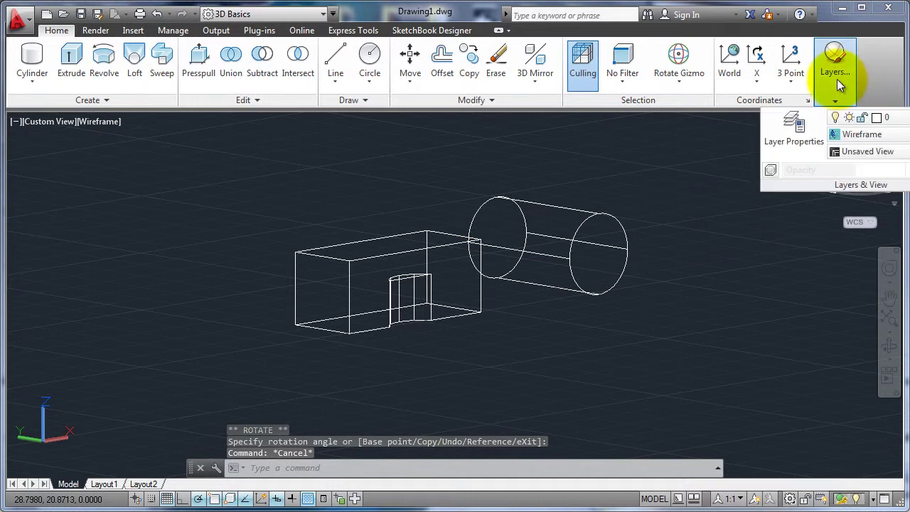
left_click(866, 134)
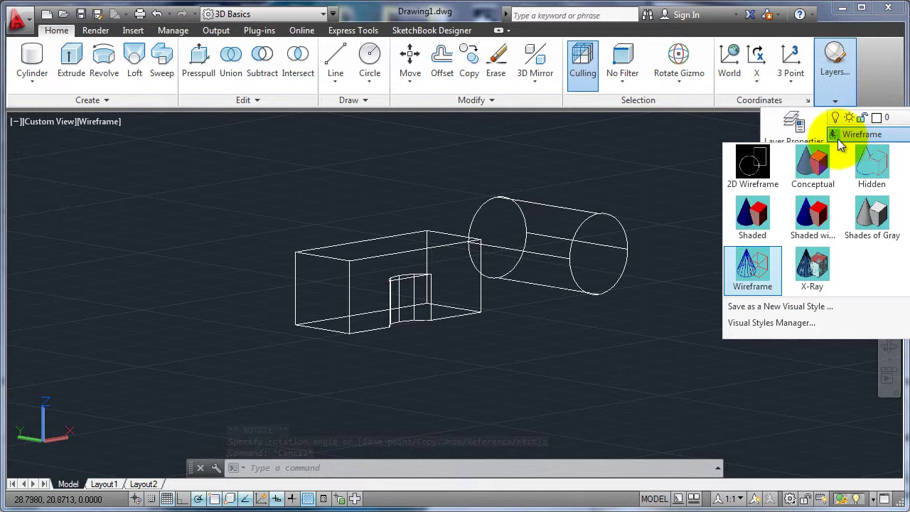
left_click(810, 168)
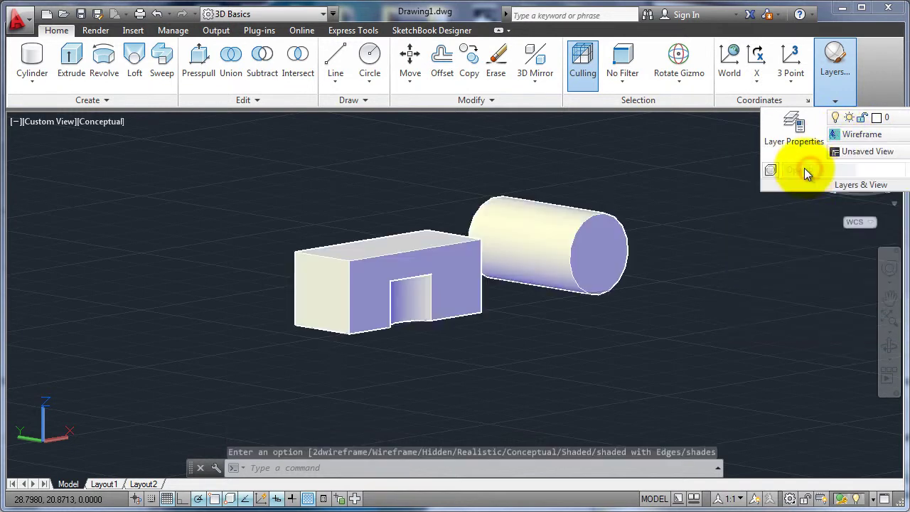
- Switch the viewport's visual style to Shaded and then to Realistic
left_click(866, 135)
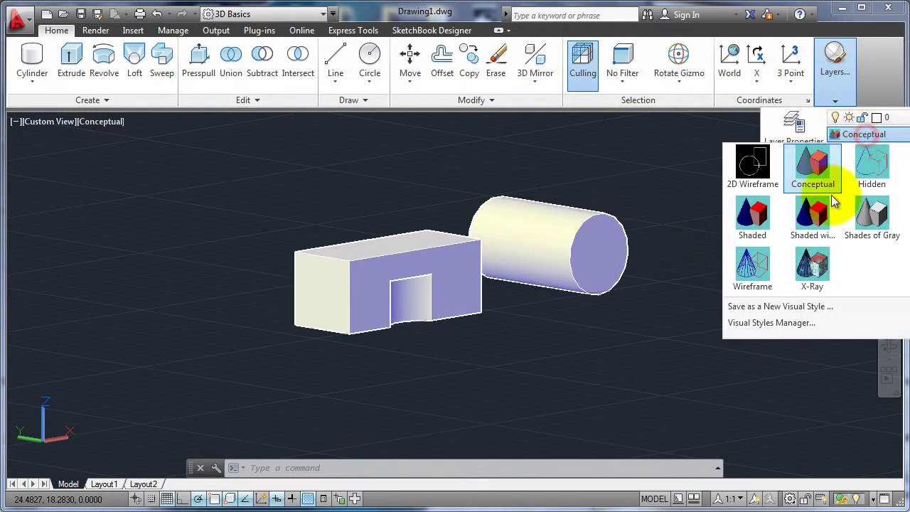
left_click(750, 224)
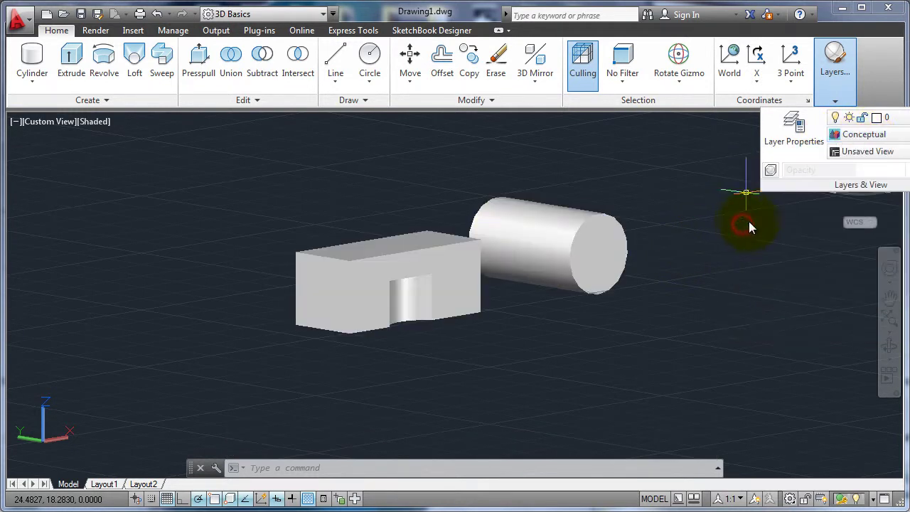
left_click(866, 134)
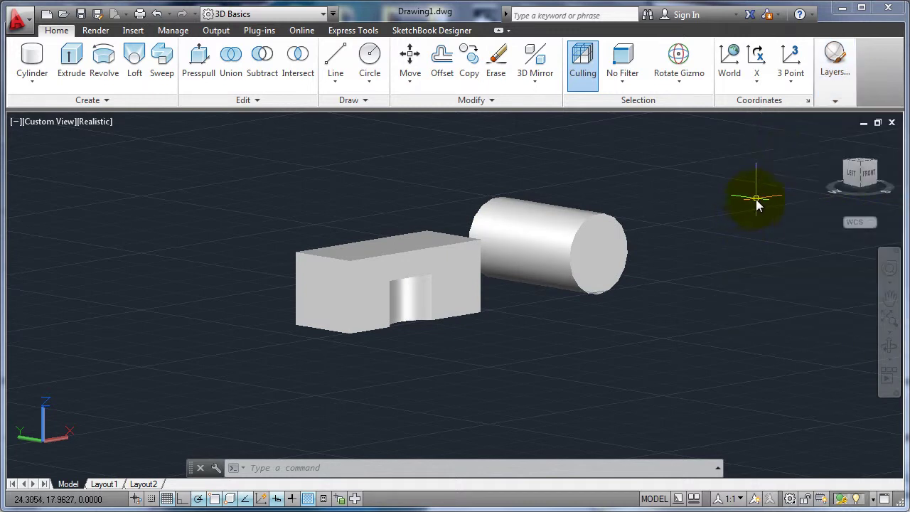
- Switch the viewport's visual style to Shades of Gray and then to Sketchy
left_click(839, 78)
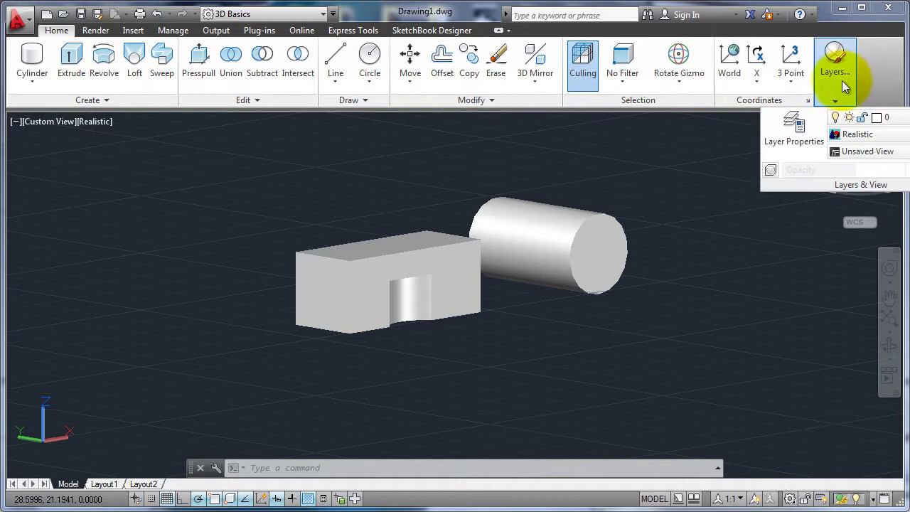
left_click(860, 134)
left_click(868, 224)
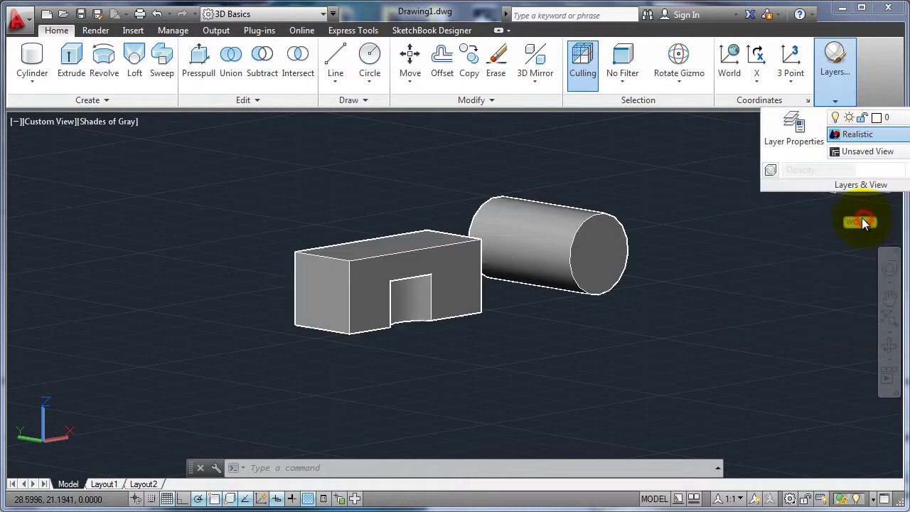
left_click(878, 138)
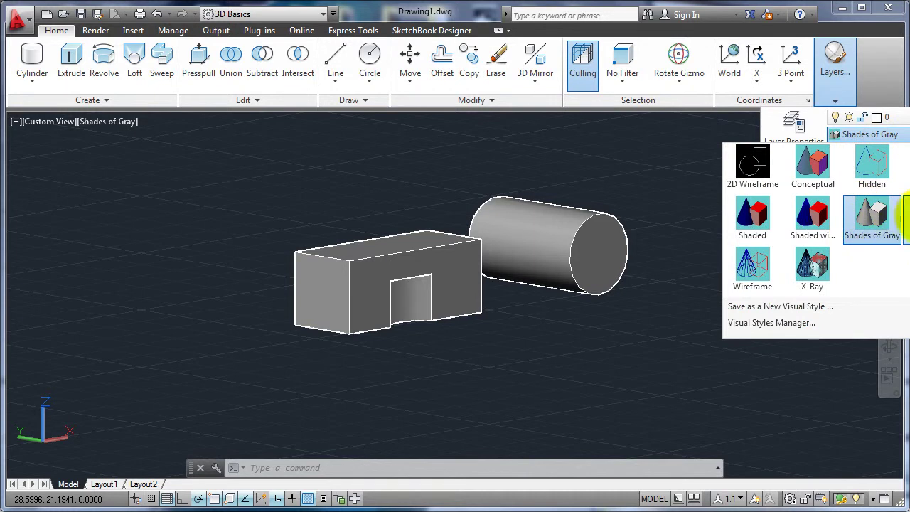
left_click(906, 216)
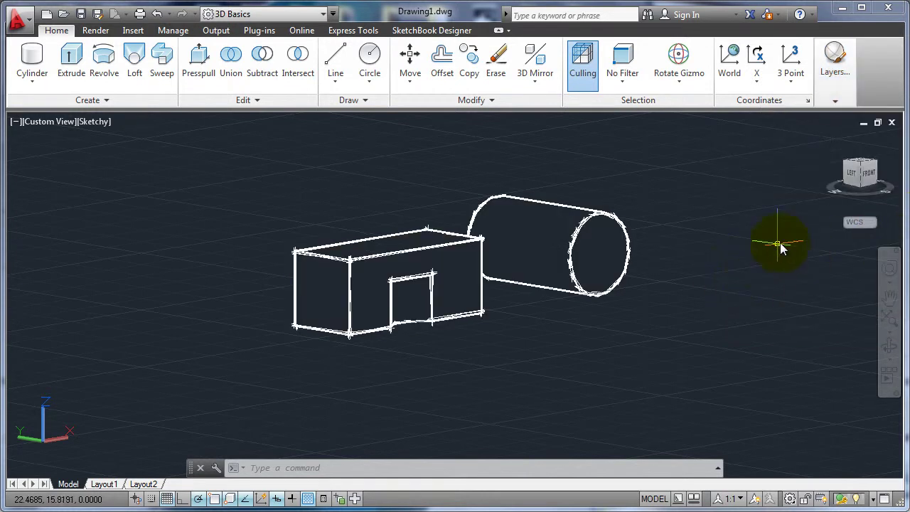
- Switch the viewport's visual style to X-Ray and then back to Wireframe
left_click(839, 94)
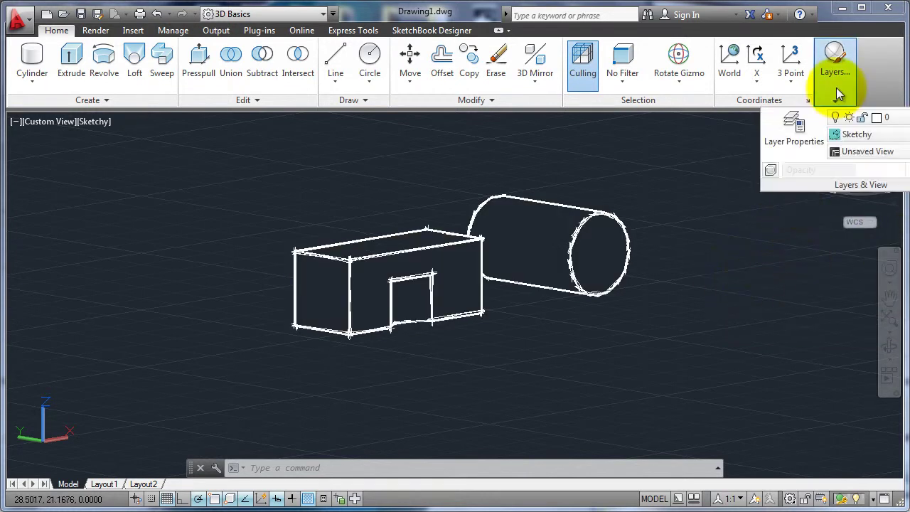
left_click(857, 133)
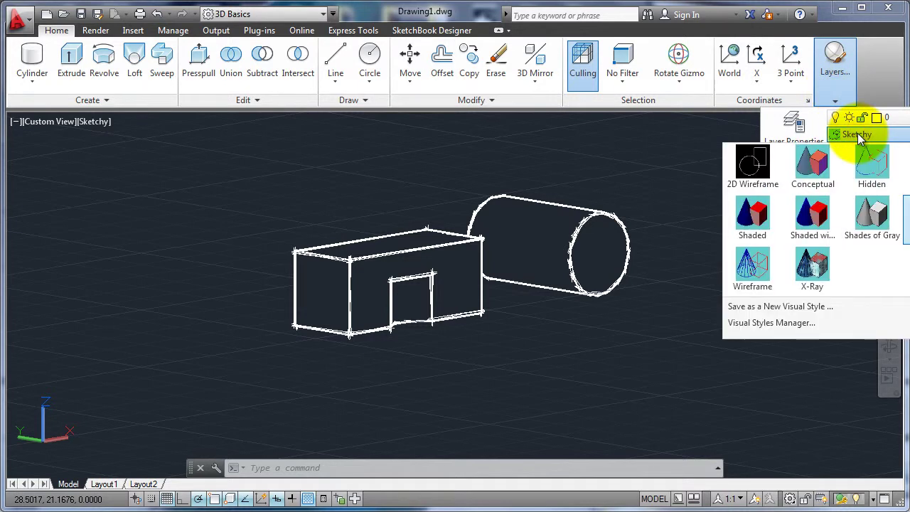
left_click(813, 264)
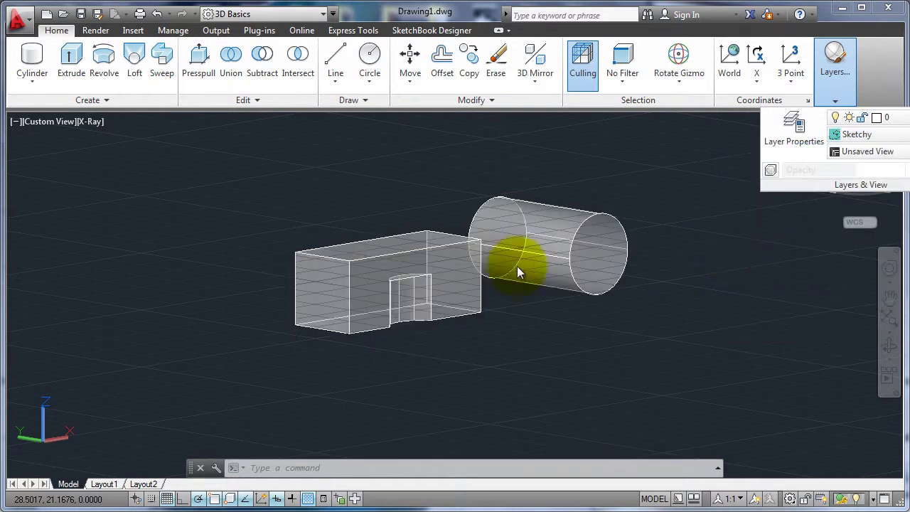
left_click(835, 98)
left_click(851, 135)
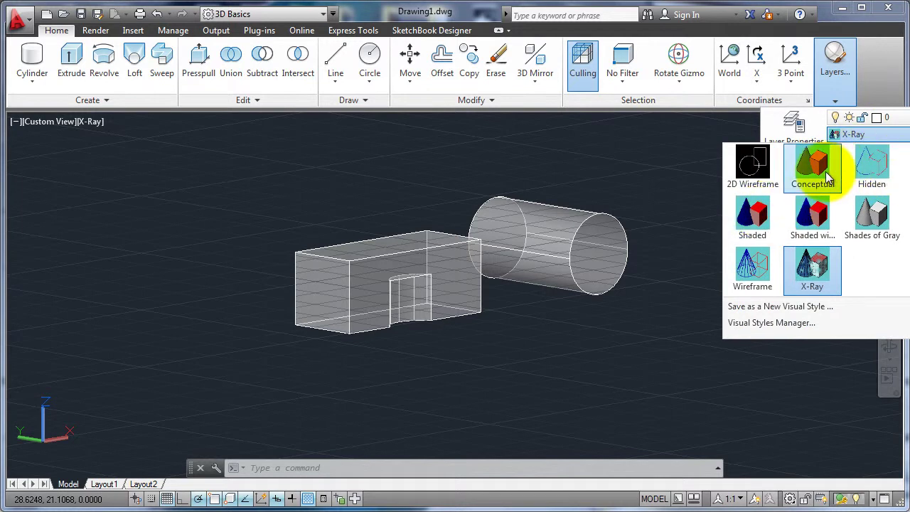
left_click(752, 267)
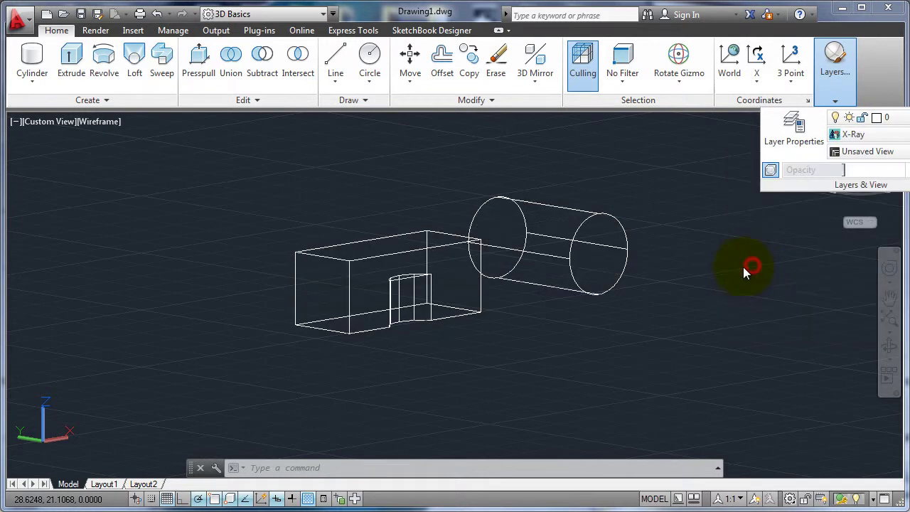
left_click(400, 187)
left_click(322, 211)
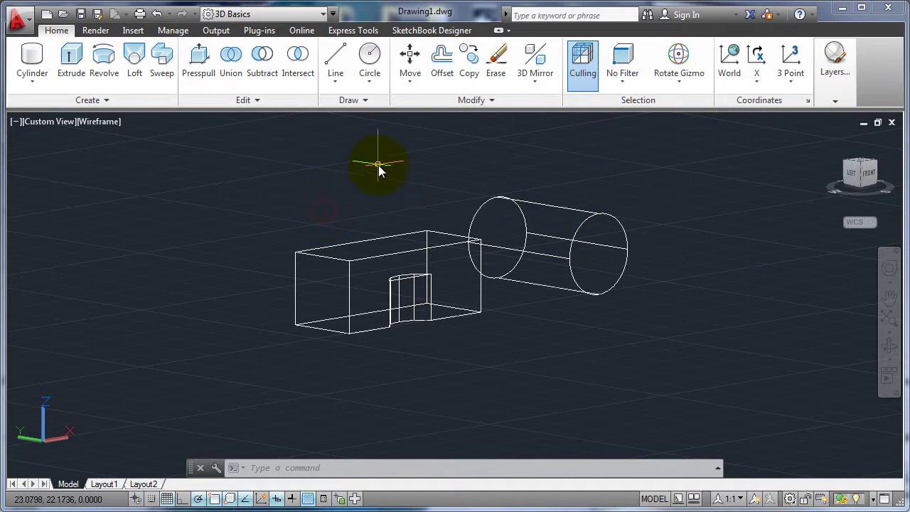
- Set the viewport's visual style to Shaded for the box and cylinder
middle_click_drag(378, 165, 366, 169)
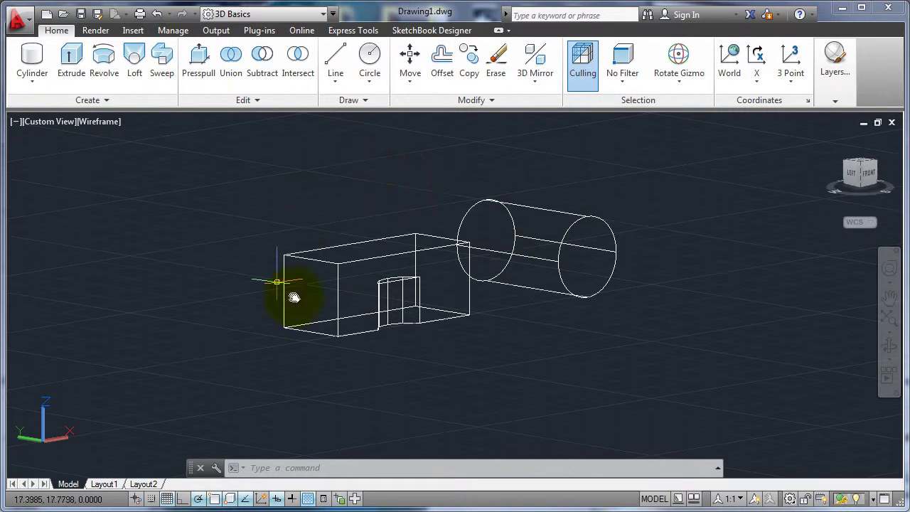
mouse_move(862, 178)
left_mouse_down()
mouse_move(896, 182)
mouse_move(26, 186)
mouse_move(862, 181)
left_mouse_up()
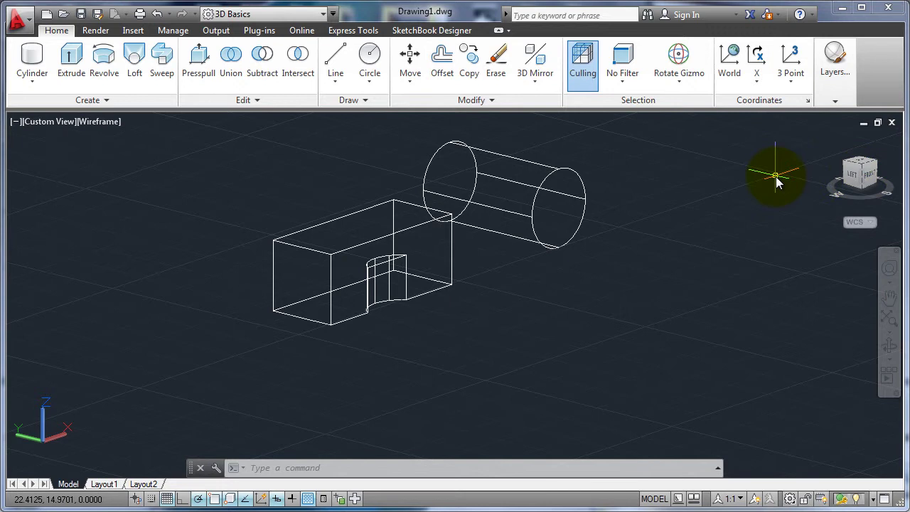
left_click(838, 101)
left_click(859, 136)
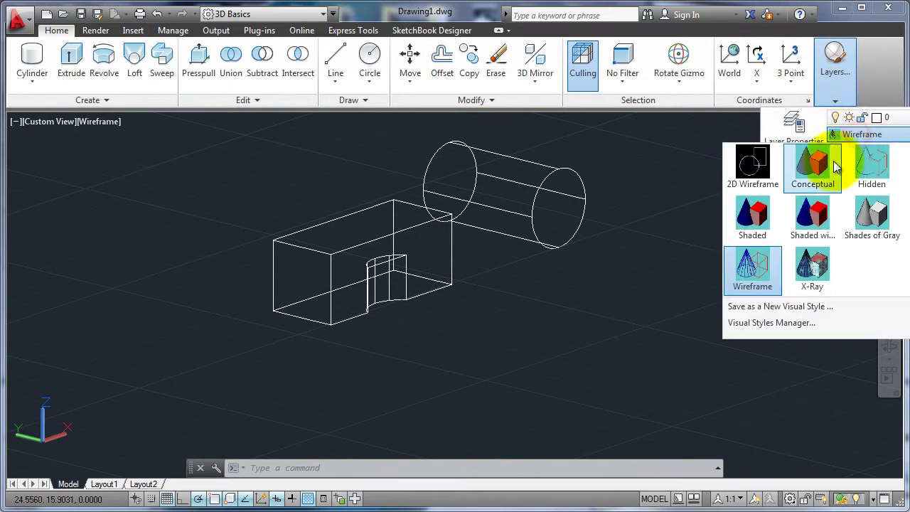
left_click(752, 222)
left_click(677, 208)
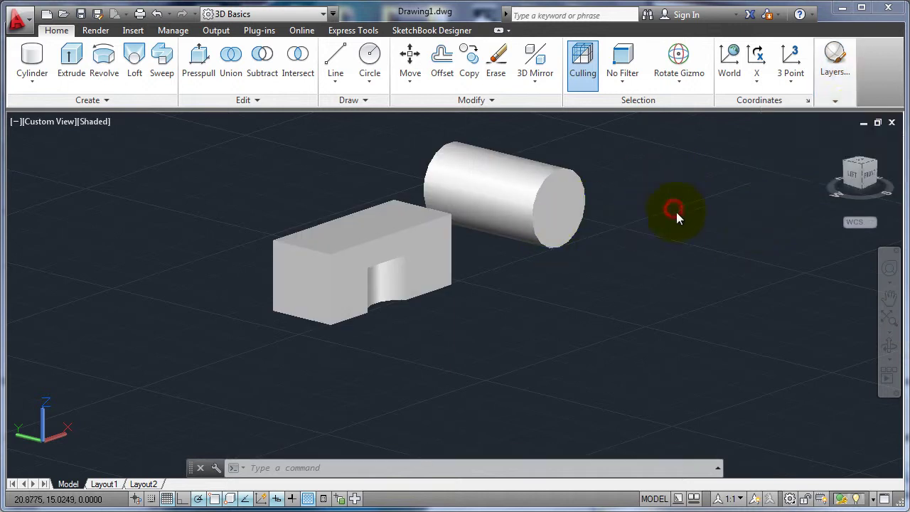
- Erase the horizontal cylinder behind the notched box
left_click(701, 151)
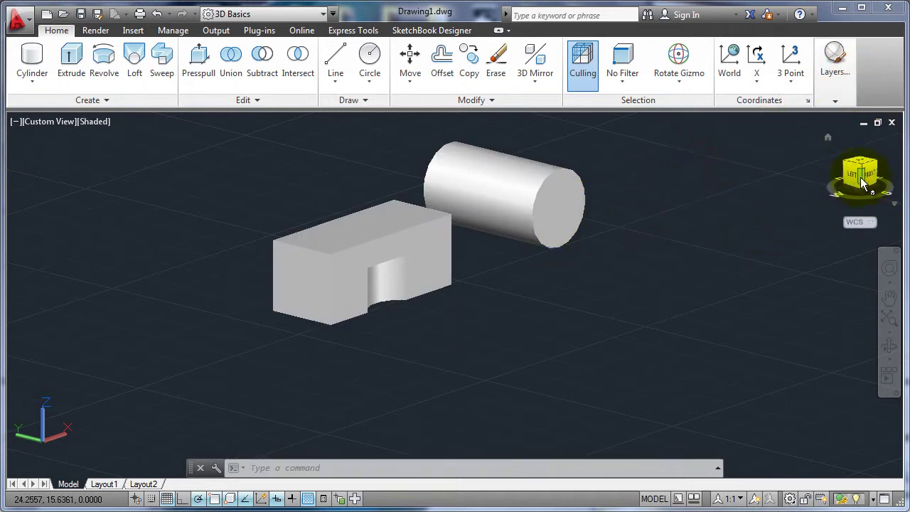
mouse_move(855, 179)
left_mouse_down()
mouse_move(853, 194)
mouse_move(853, 179)
mouse_move(867, 174)
mouse_move(902, 193)
left_mouse_up()
middle_click_drag(577, 170, 545, 204)
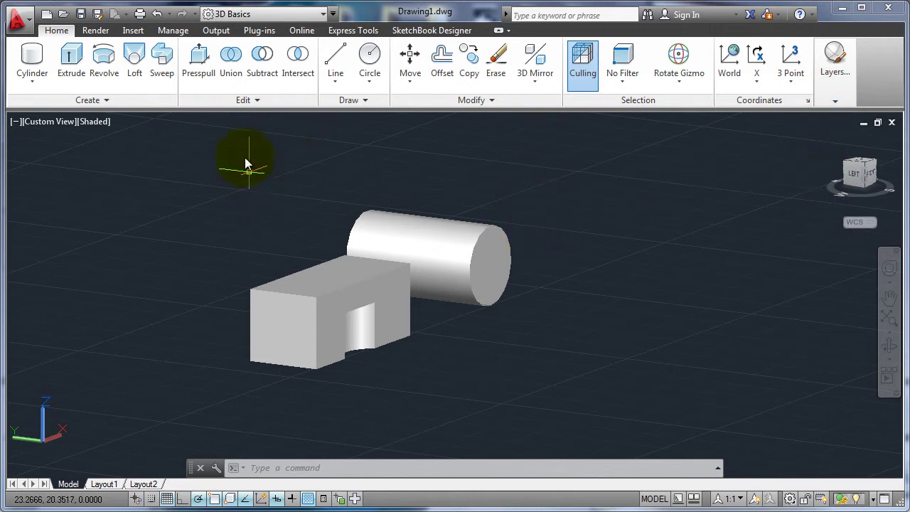
left_click(534, 218)
left_click(419, 291)
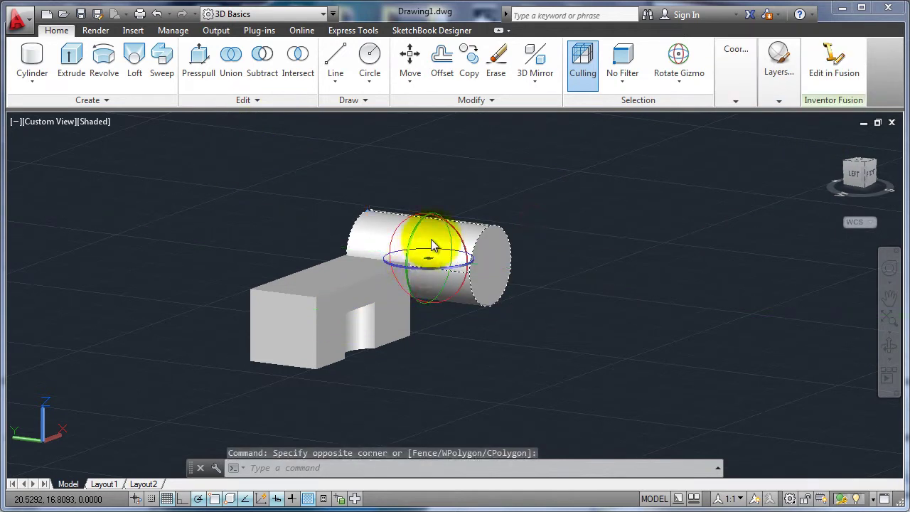
key("Delete")
left_click(32, 82)
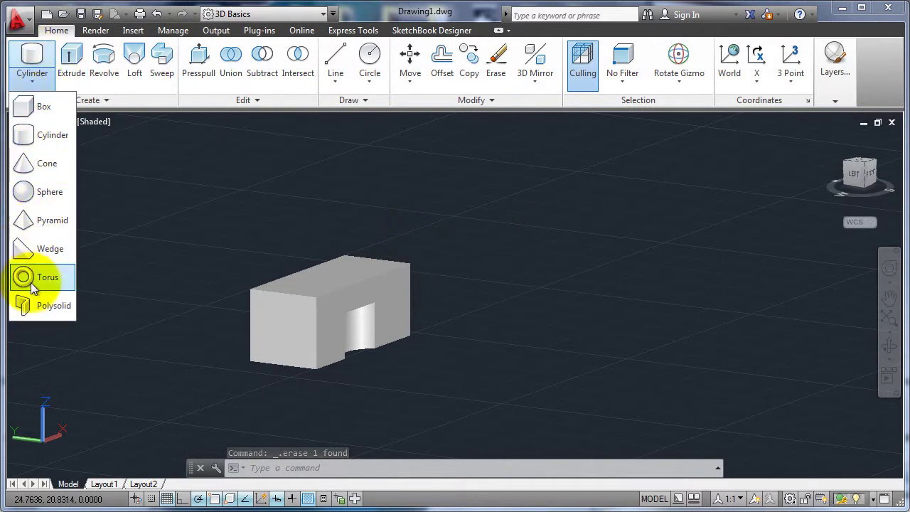
left_click(187, 163)
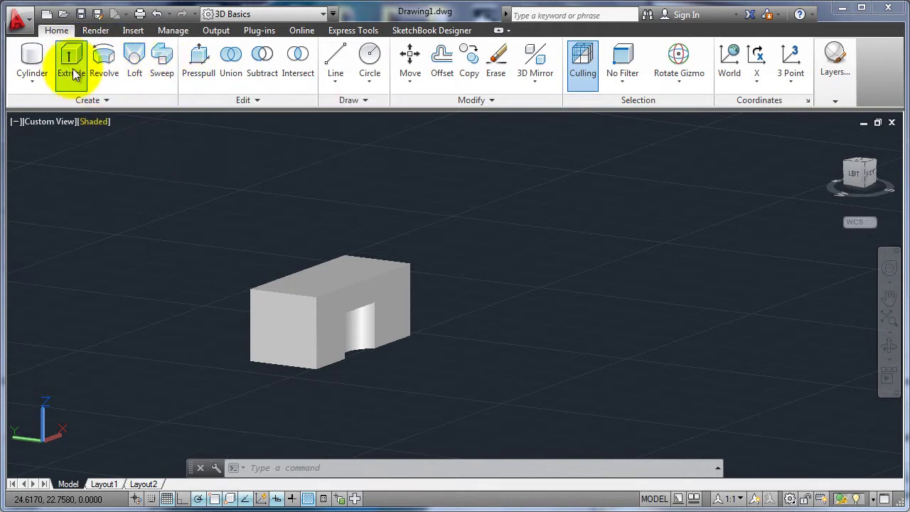
left_click(293, 191)
left_click(210, 220)
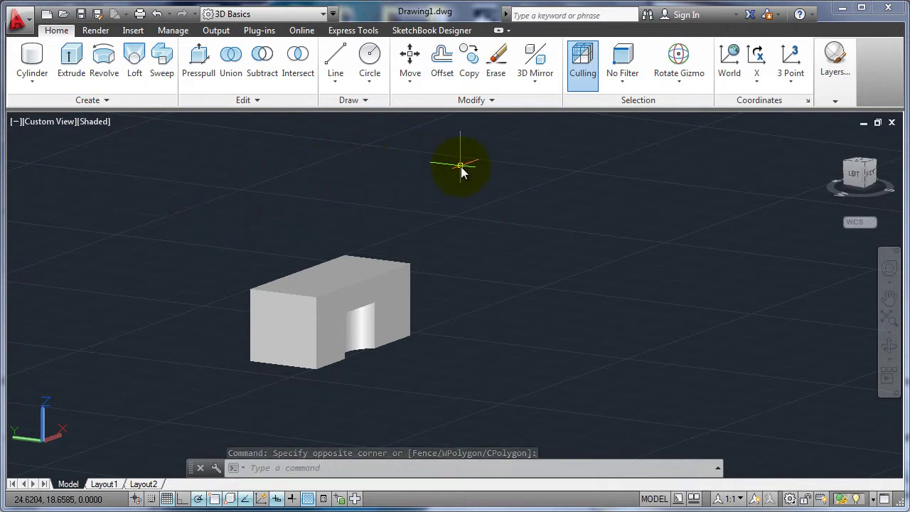
- Draw a closed, irregular six-sided polyline with an inward notch on the ground plane, beside the box
type("pl")
key("Return")
left_click(584, 234)
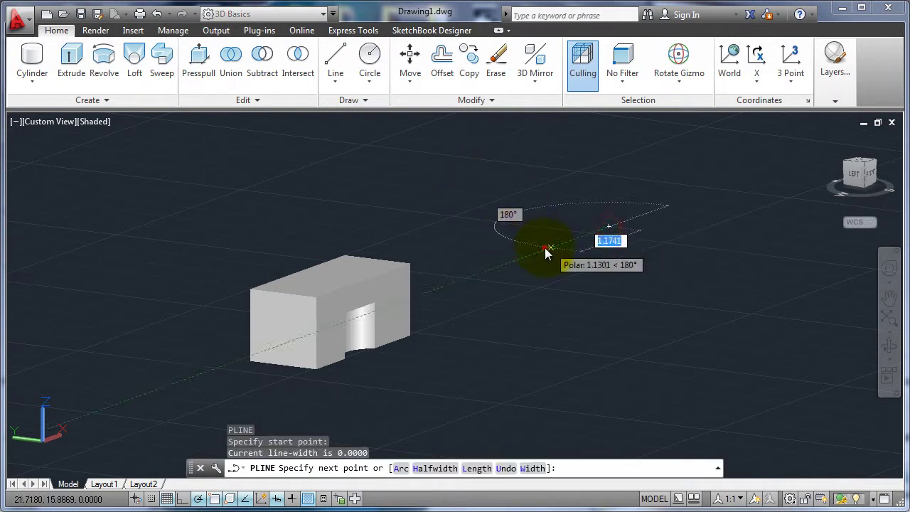
left_click(546, 248)
left_click(587, 318)
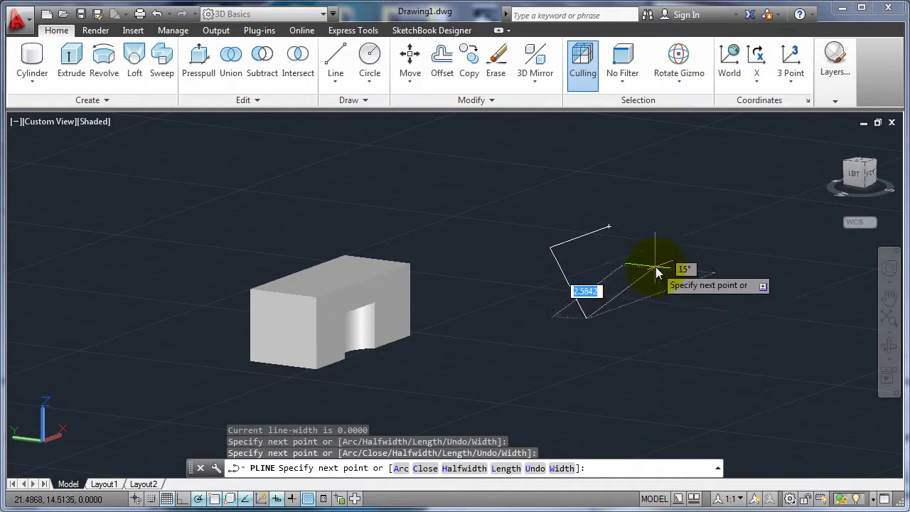
left_click(655, 267)
left_click(668, 212)
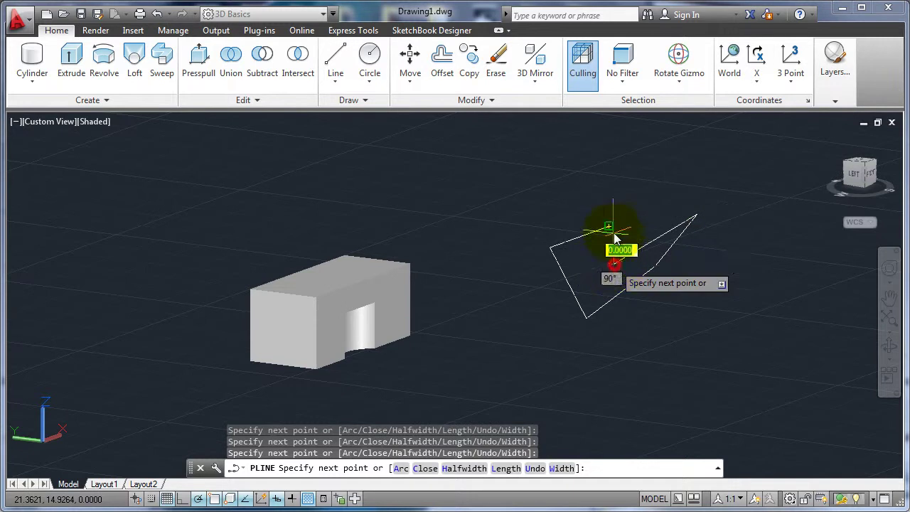
type("c")
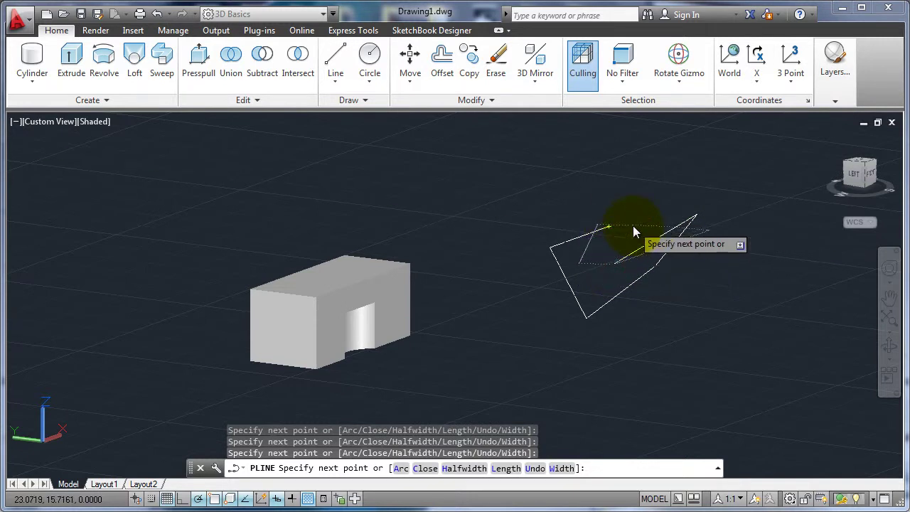
key("Return")
- Extrude the closed polyline upward into a solid slightly taller than the box
left_click(71, 59)
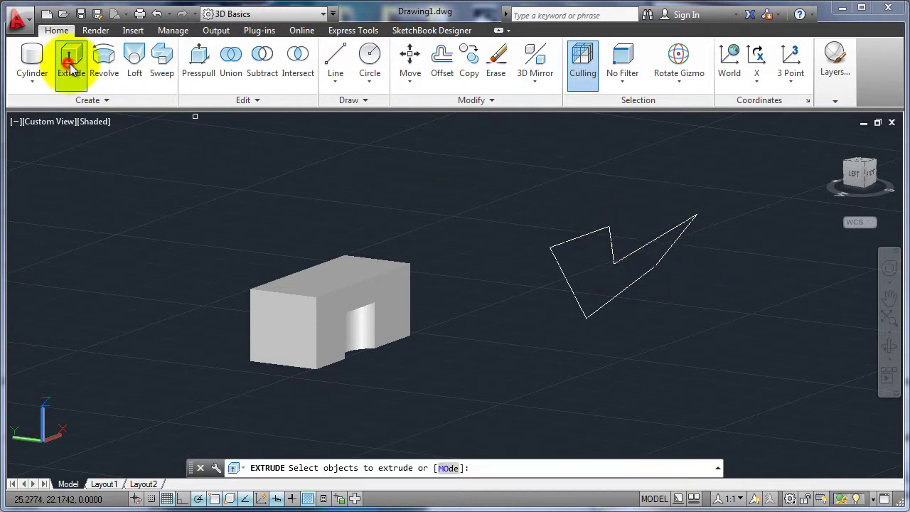
left_click(581, 237)
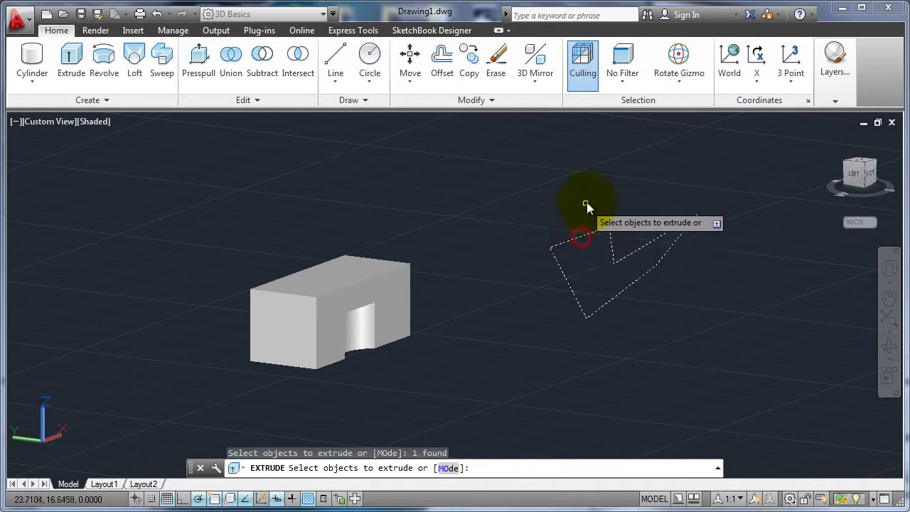
key("Return")
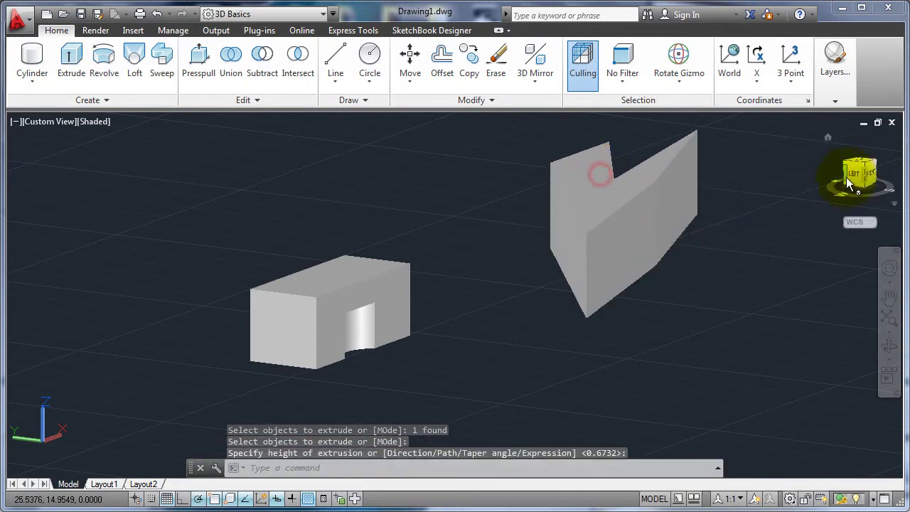
left_click(847, 173)
left_click_drag(848, 173, 20, 197)
left_click(723, 267)
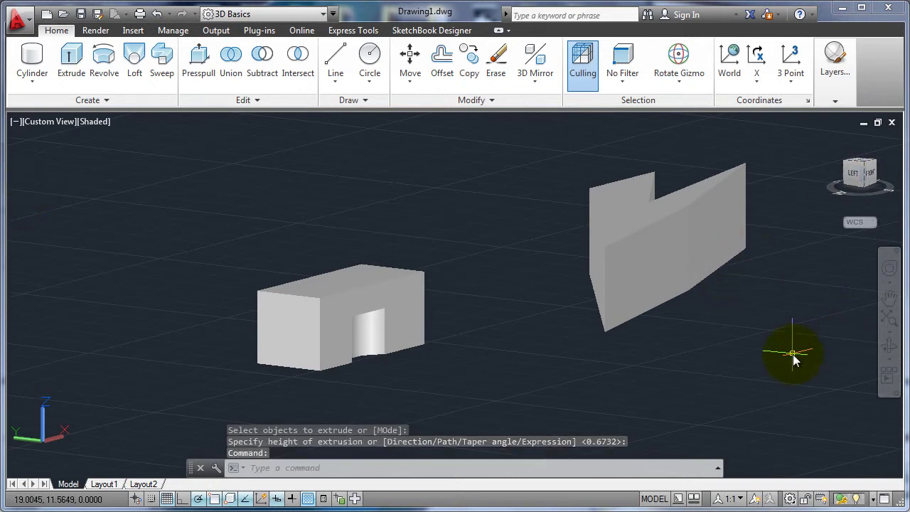